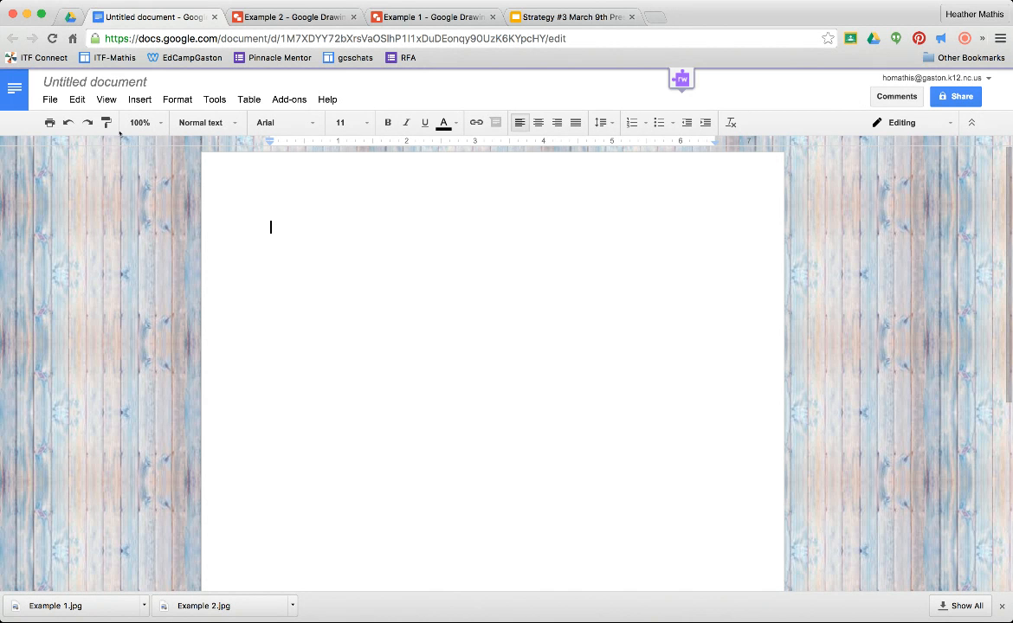
Rename the untitled document to "Example Doc".
type("Example Doc")
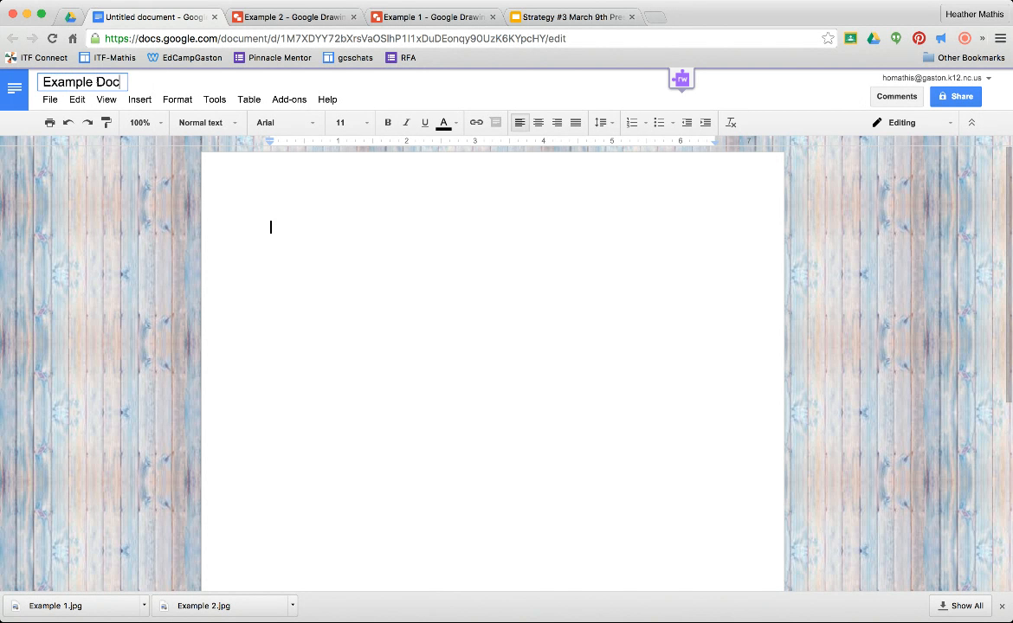
key("Return")
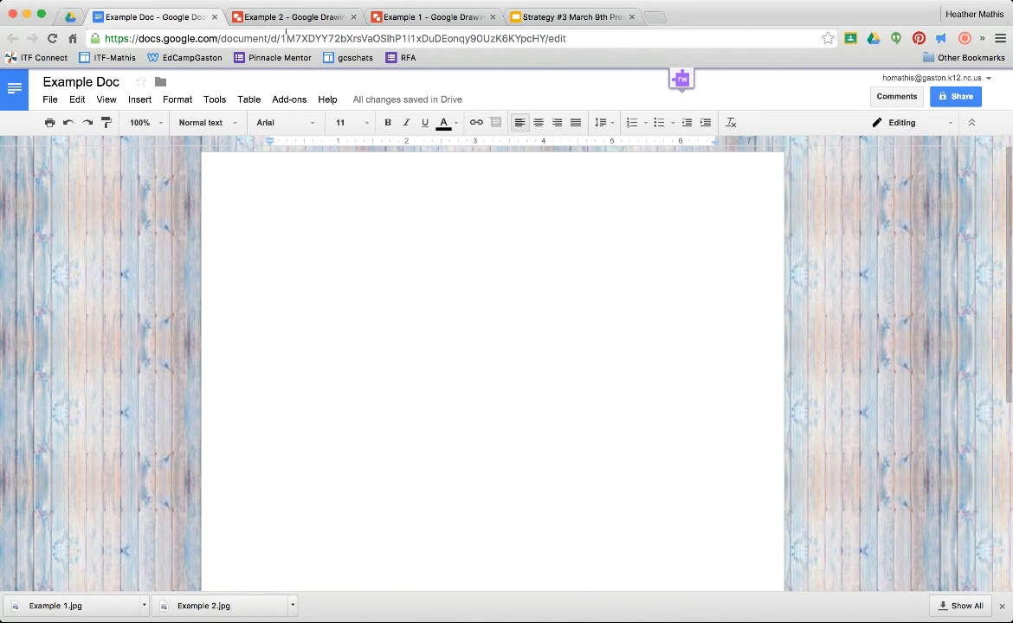
Insert the thought bubble image Example 1.jpg into the document by uploading it from the computer.
left_click(140, 100)
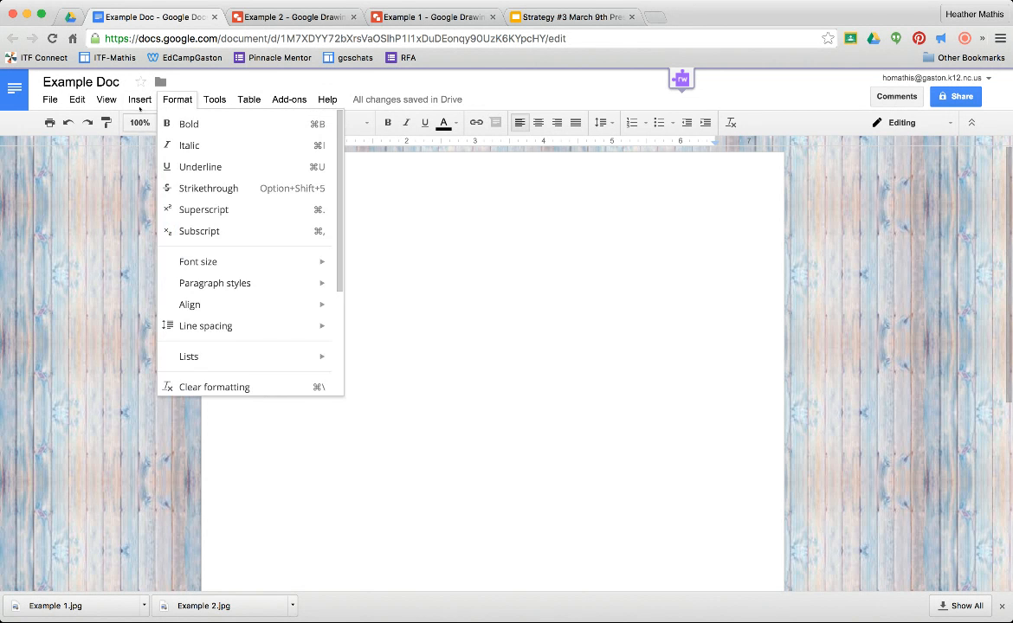
left_click(156, 124)
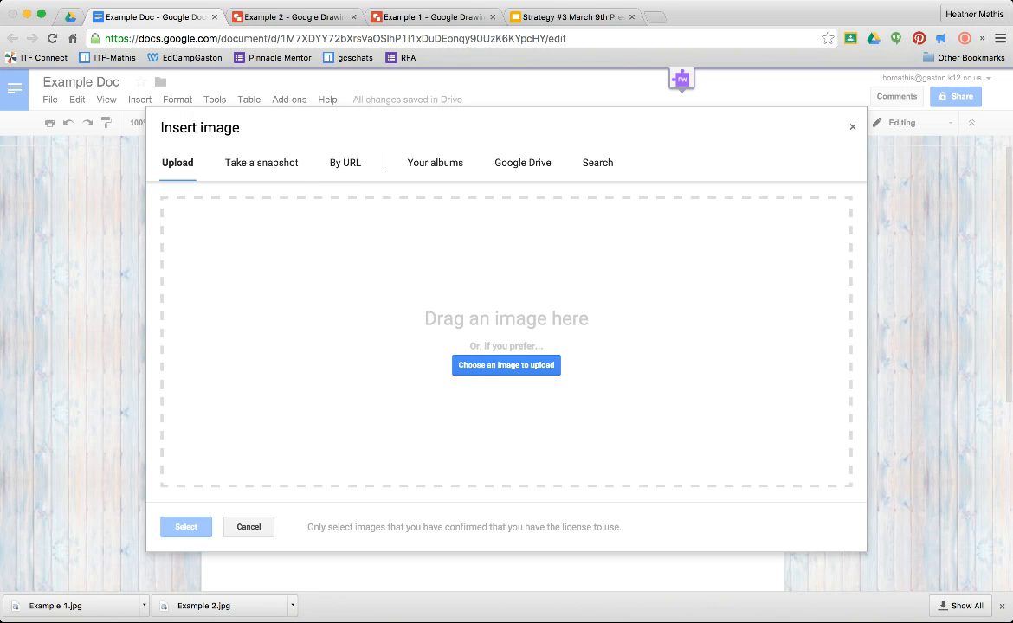
double_click(396, 359)
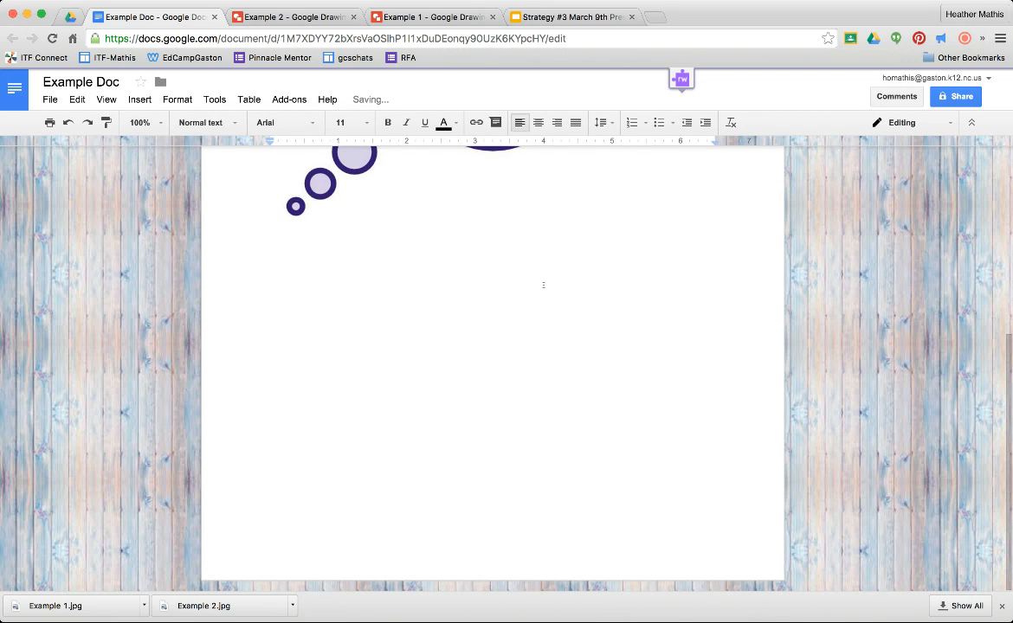
scroll(542, 285, "up", 3)
Switch to Google Drive and upload Example 1.jpg and Example 2.jpg into the Untitled folder.
left_click(69, 17)
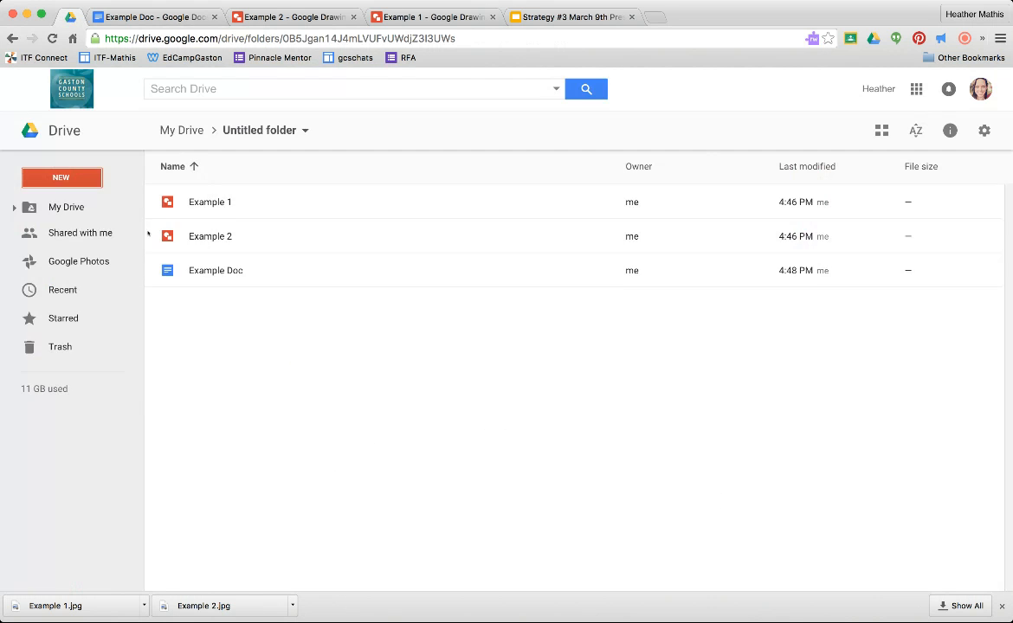
left_click(76, 180)
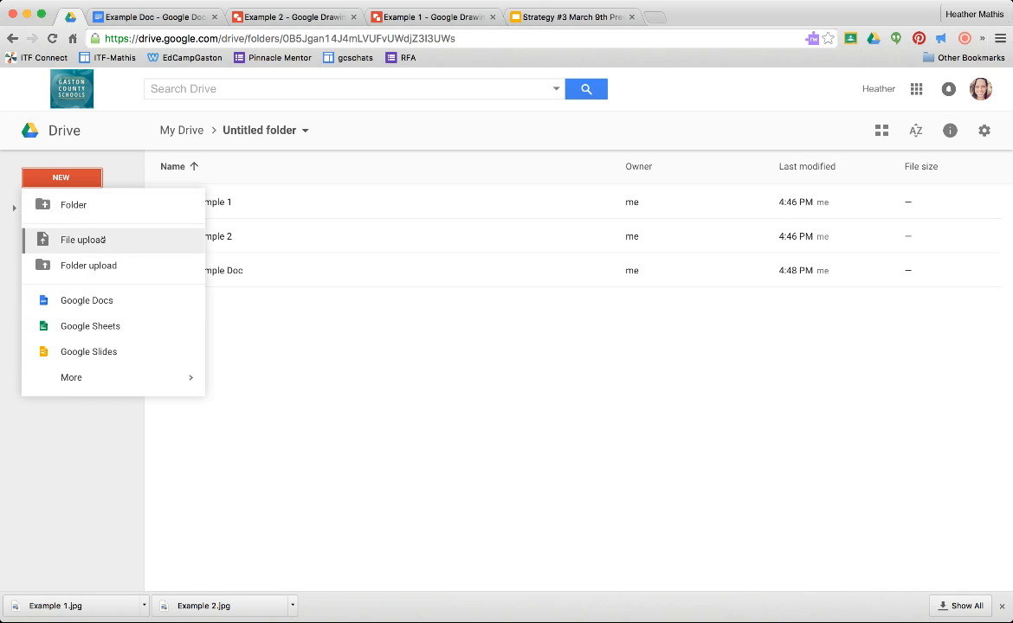
left_click(83, 239)
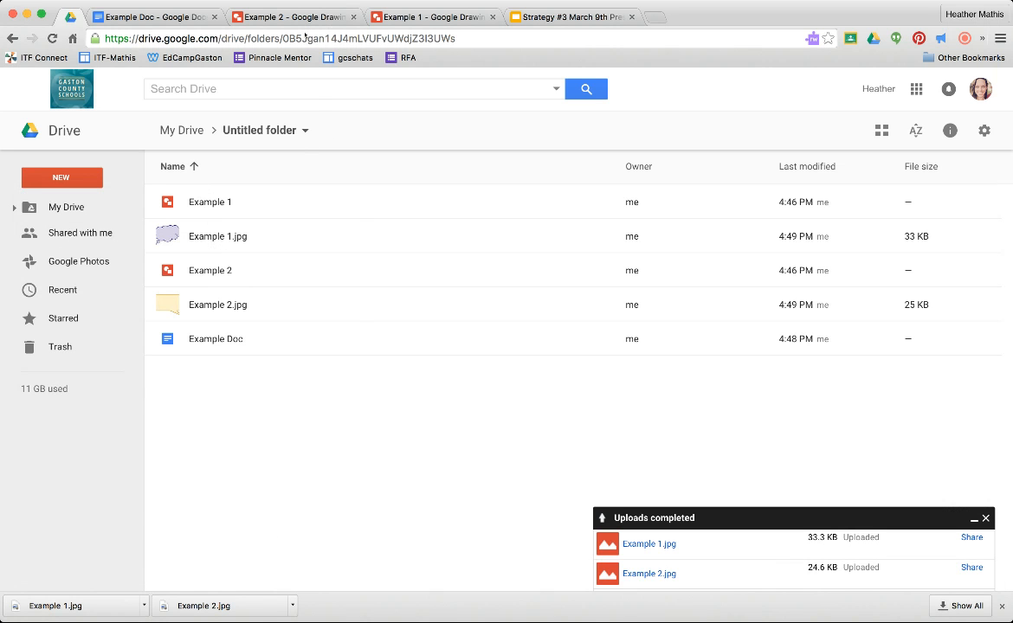
Return to Example Doc and delete the thought bubble image from the page.
left_click(157, 17)
left_click(353, 314)
key("Delete")
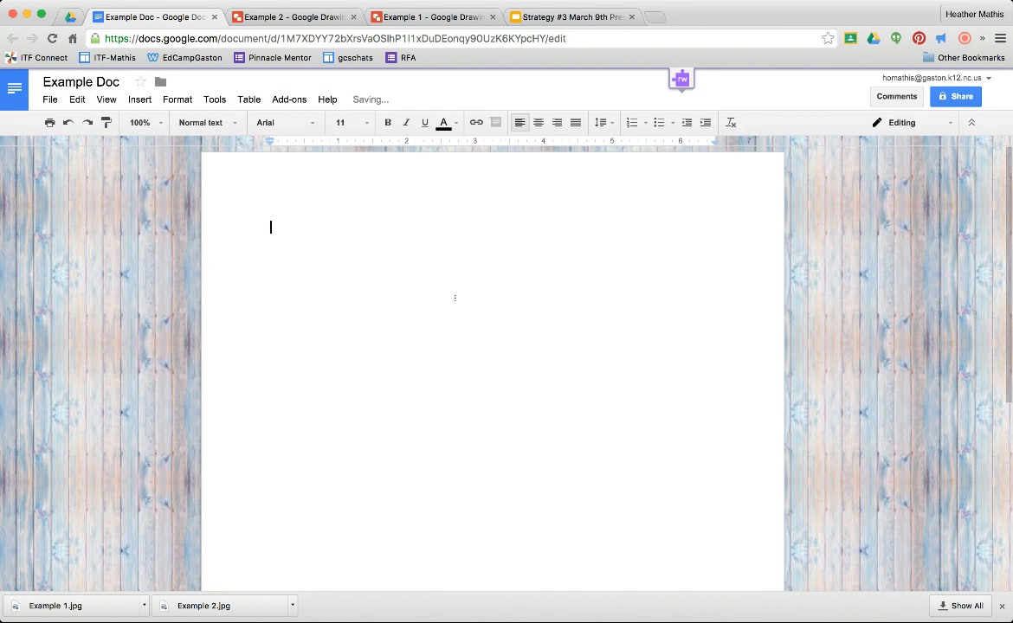
Insert Example 1.jpg into the document from the Untitled folder in Google Drive.
left_click(162, 99)
left_click(158, 99)
left_click(140, 100)
left_click(149, 125)
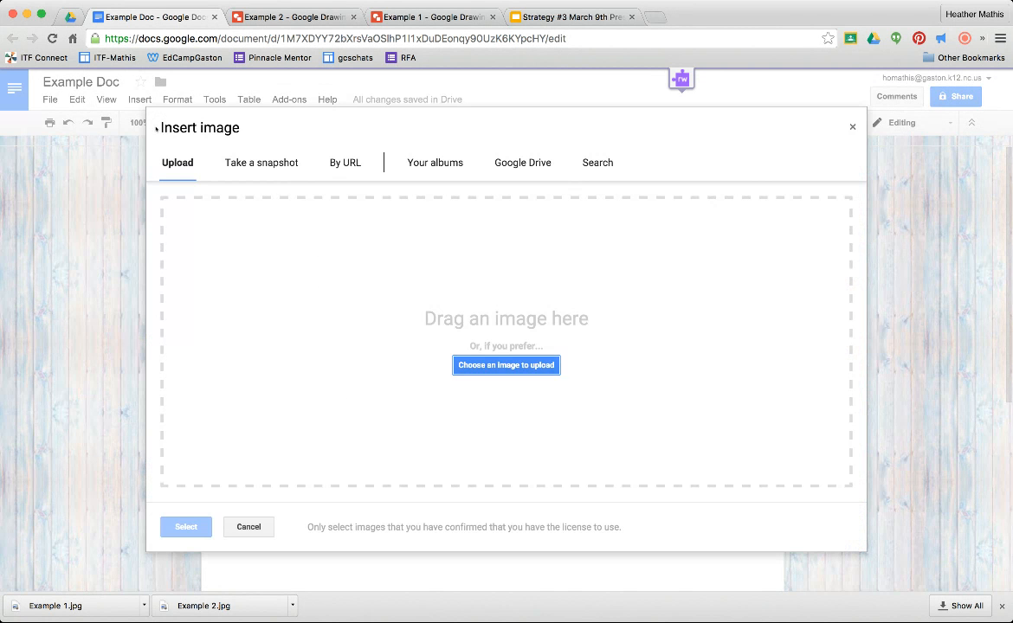
left_click(522, 163)
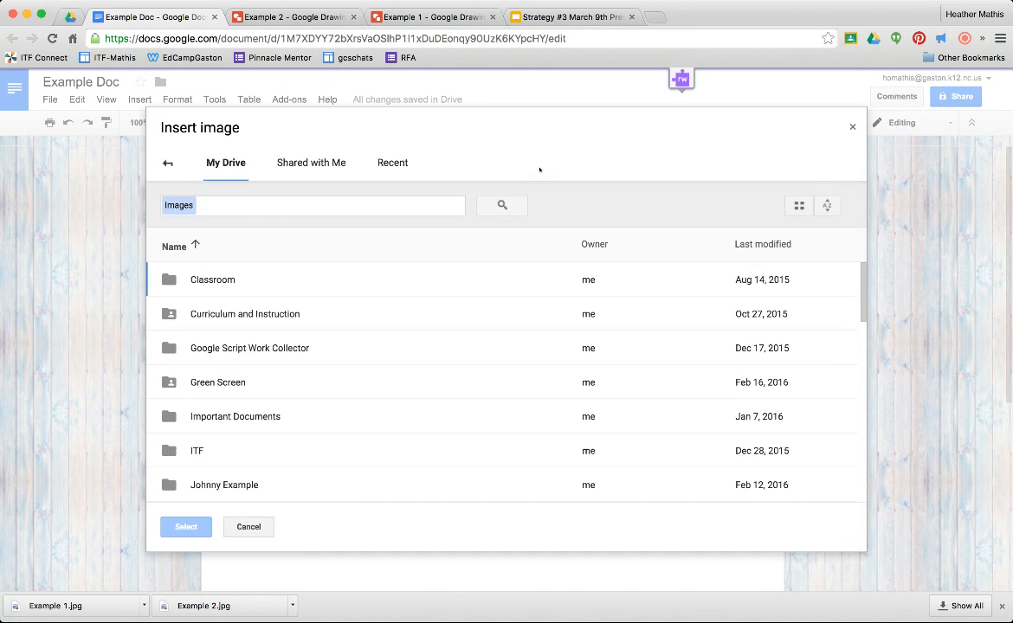
scroll(202, 294, "down", 5)
scroll(202, 294, "down", 5)
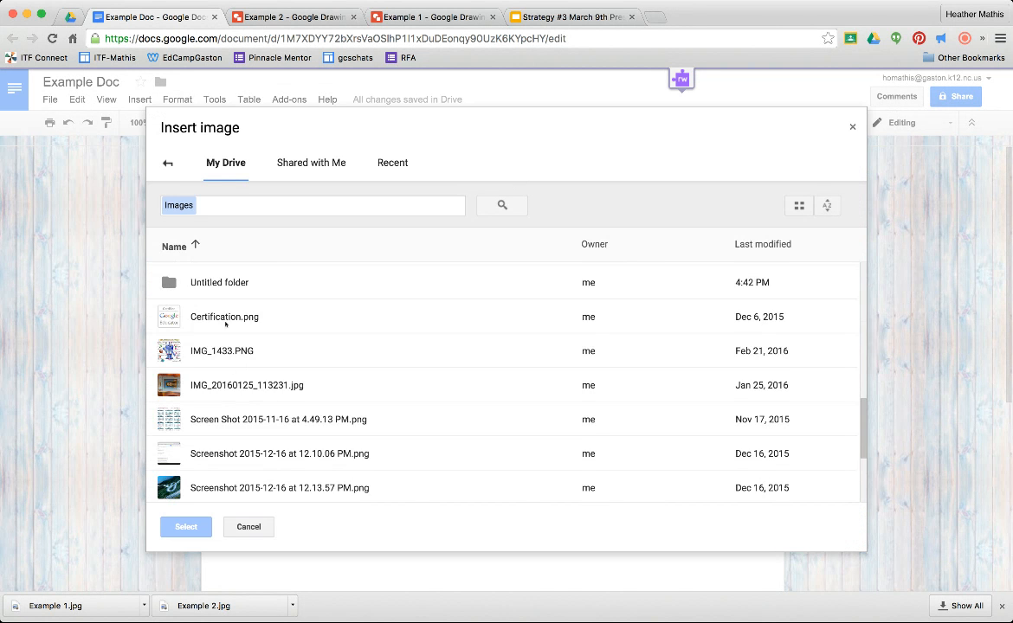
double_click(224, 275)
left_click(264, 296)
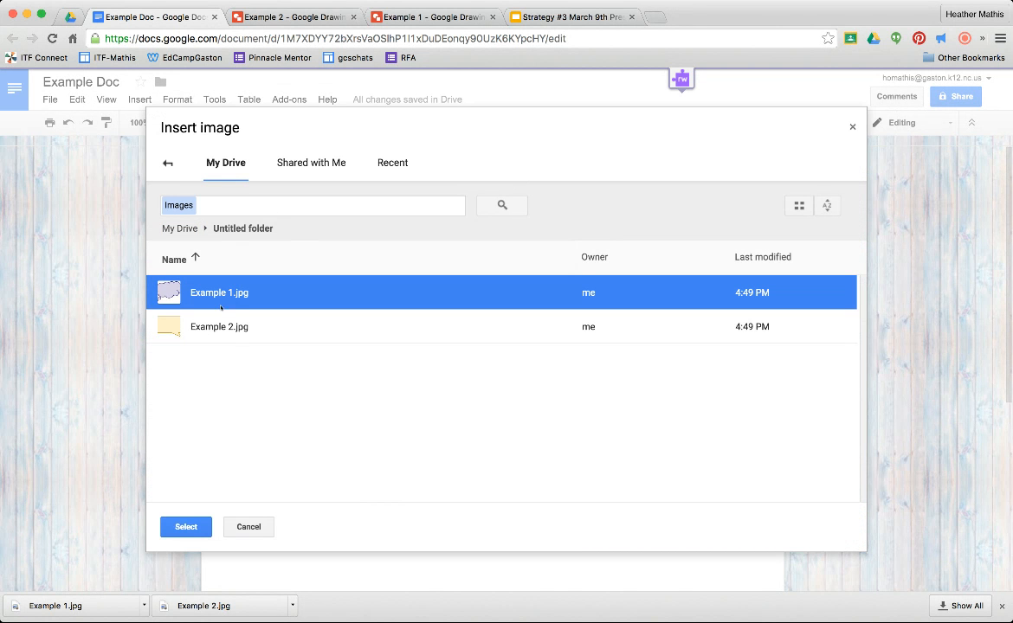
double_click(211, 296)
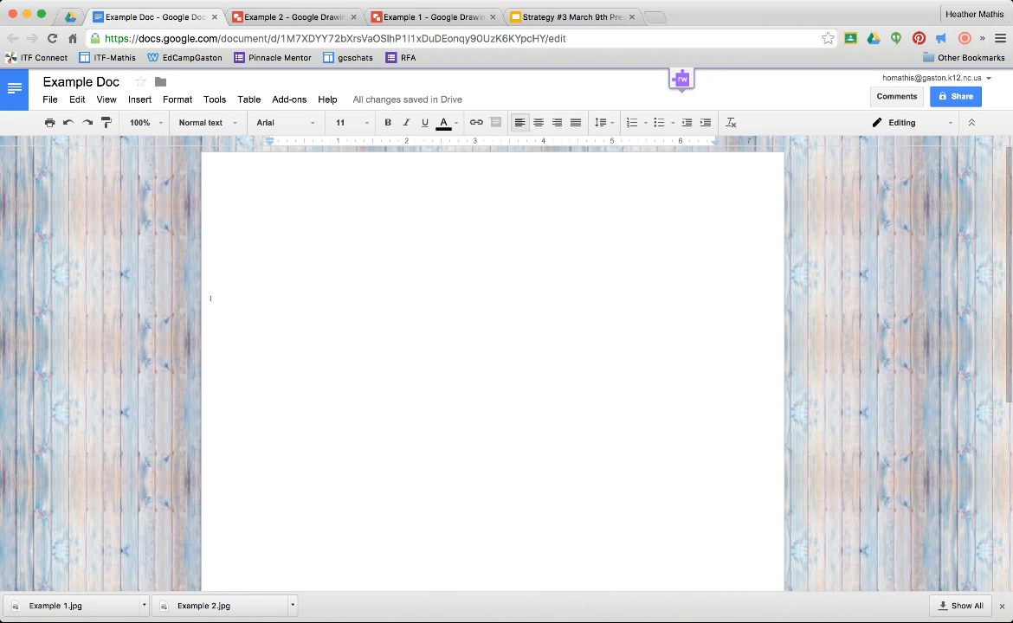
Shrink the thought bubble image proportionally to about 4.2 inches wide.
scroll(277, 309, "up", 6)
left_click(464, 281)
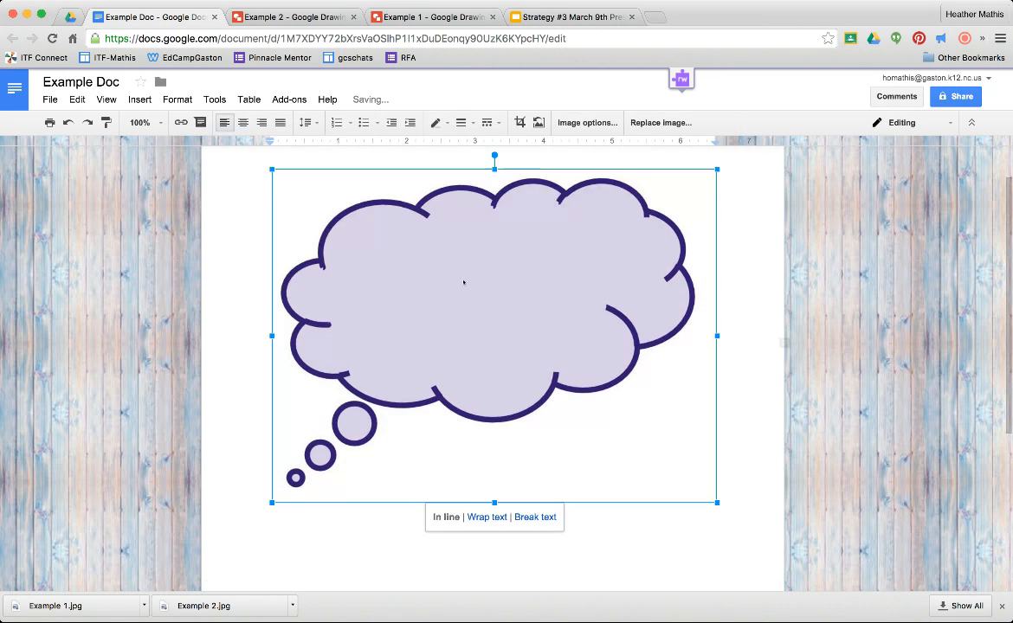
left_click_drag(718, 539, 560, 423)
Start a new line below the thought bubble and insert the speech bubble image Example 2.jpg there.
left_click(580, 474)
scroll(581, 474, "down", 1)
key("Return")
left_click(137, 100)
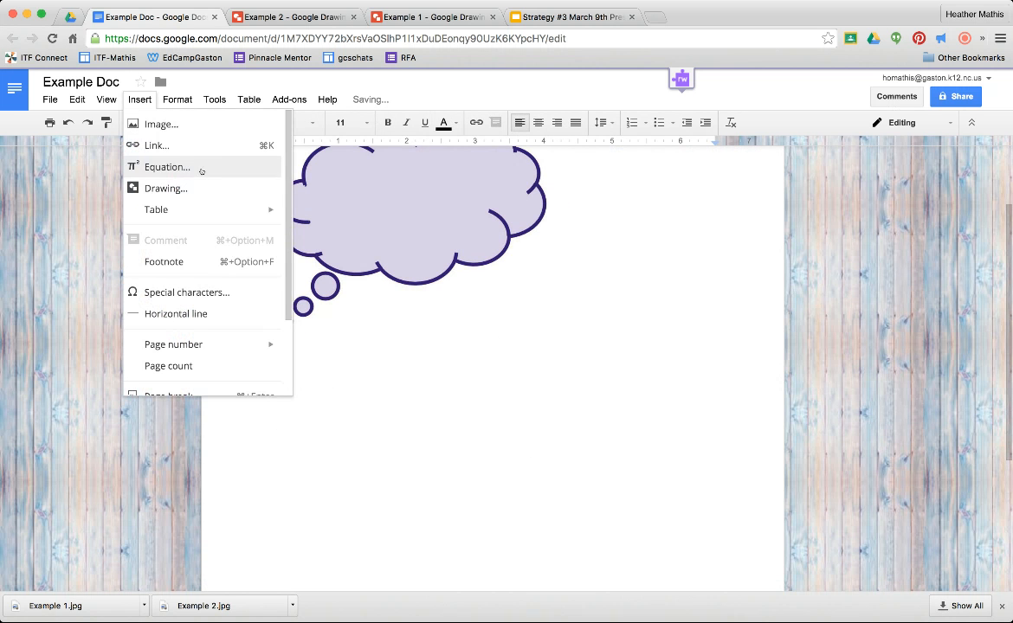
left_click(161, 124)
key("Escape")
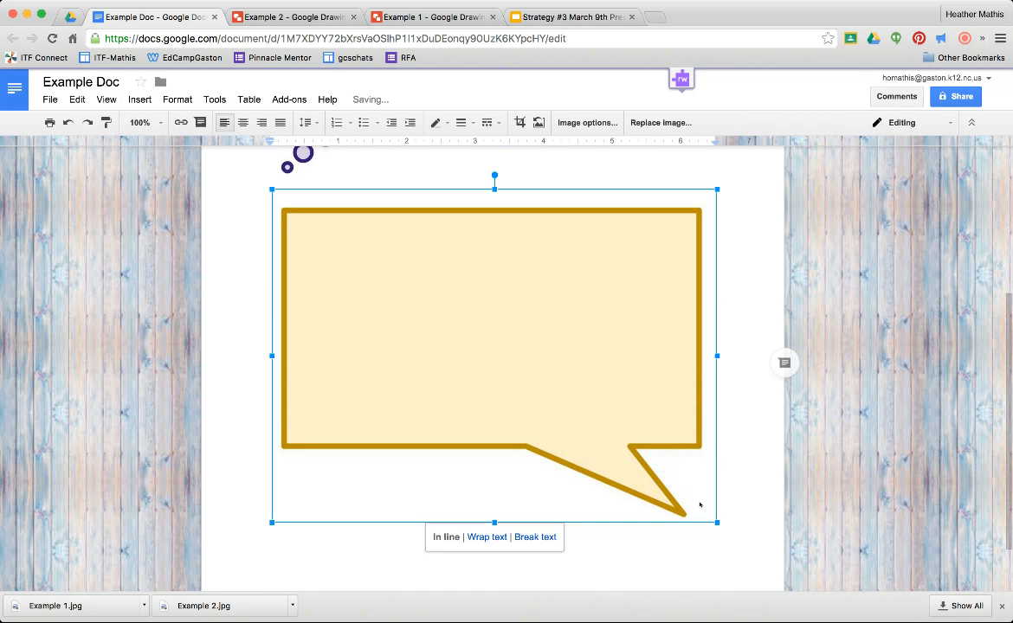
Enlarge the thought bubble image to about 5.8 inches wide, viewing the document at 50% zoom.
scroll(593, 370, "up", 3)
left_click(433, 274)
left_click(516, 172)
key("Return")
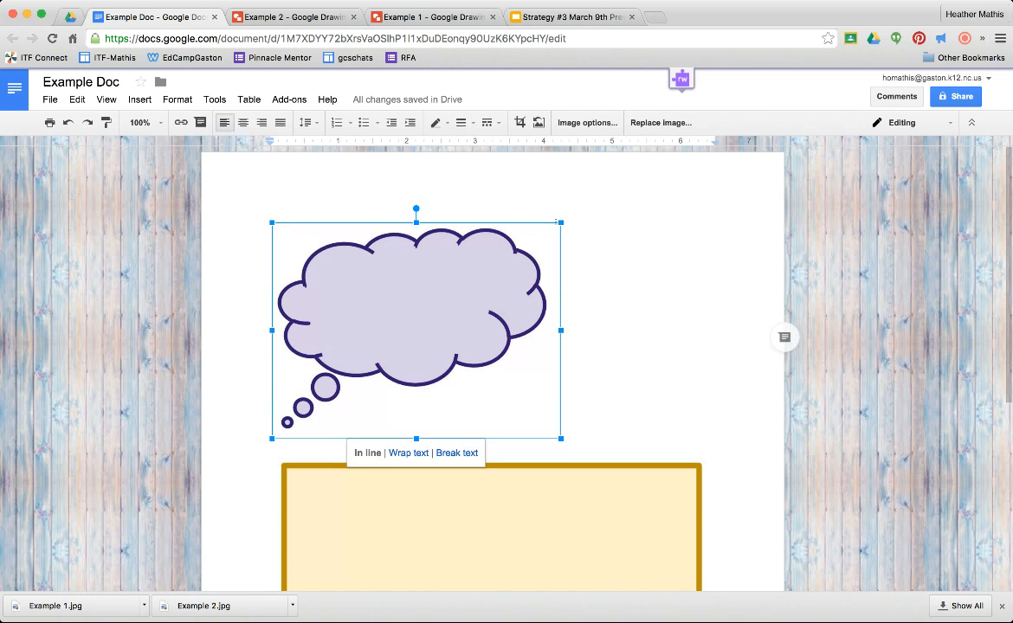
left_click_drag(561, 223, 620, 180)
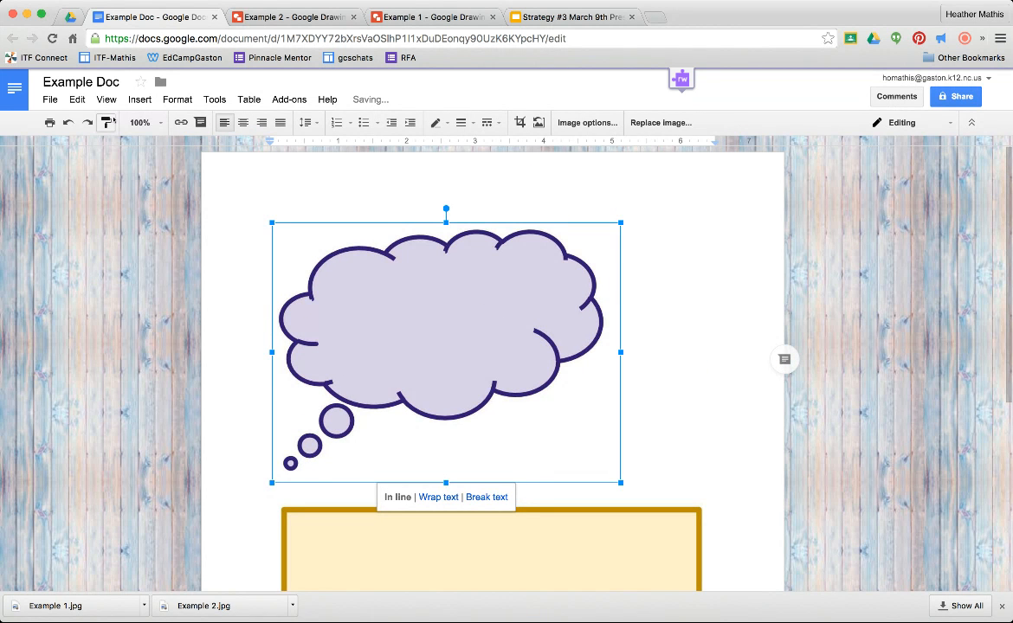
left_click(138, 122)
left_click(149, 169)
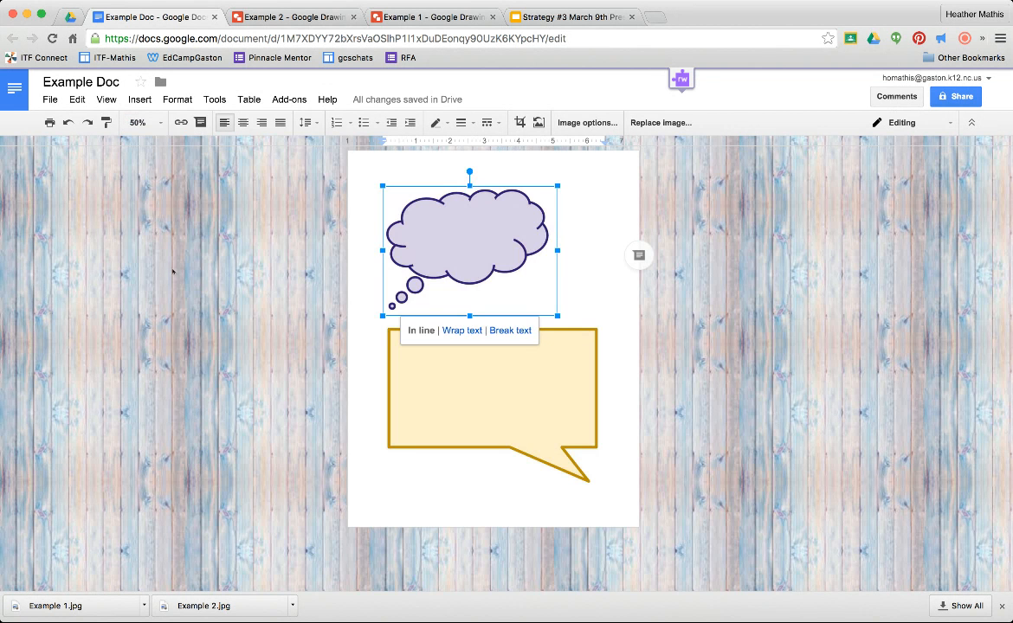
left_click_drag(559, 318, 583, 316)
Shrink the yellow speech bubble image to roughly the same width as the thought bubble so both fit on the first page.
scroll(517, 256, "down", 4)
left_click(538, 524)
left_click_drag(605, 578, 580, 558)
left_click(530, 305)
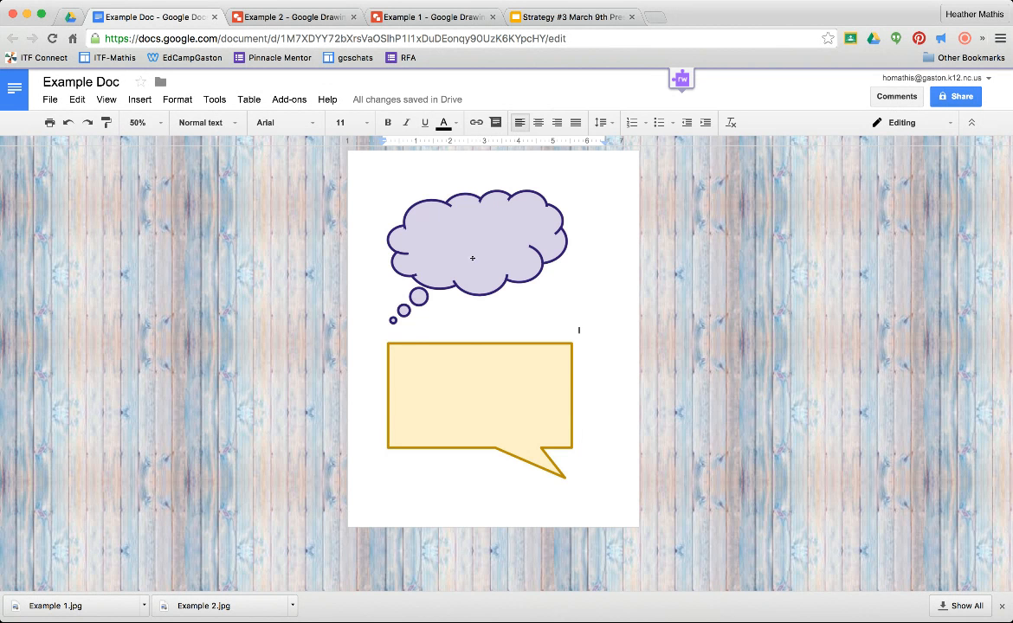
Add blank lines after the yellow speech bubble to continue onto a second page.
left_click(590, 419)
key("Return")
key("Return")
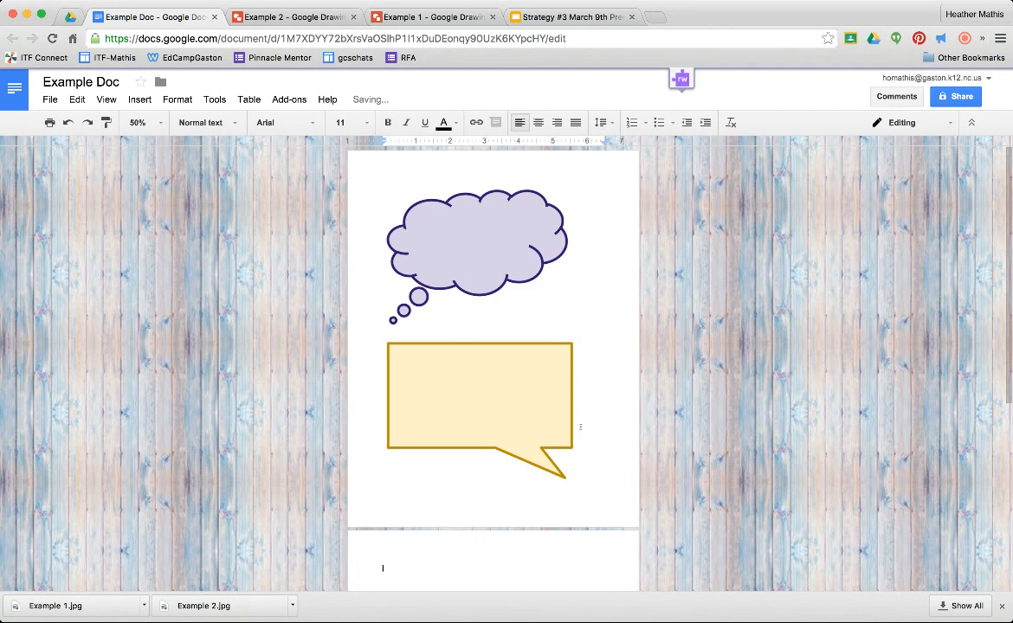
scroll(454, 345, "down", 4)
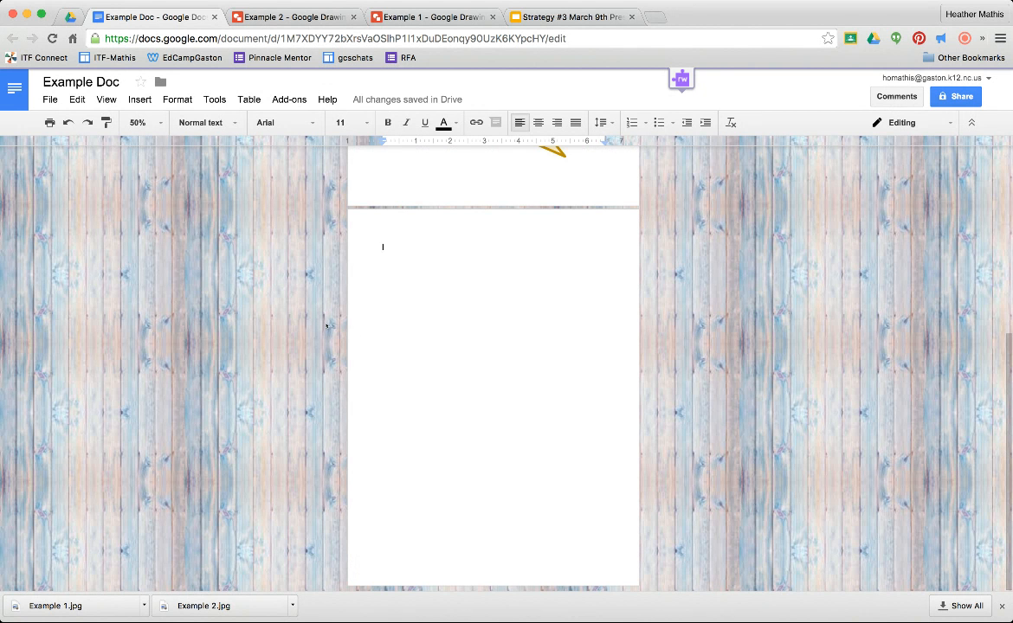
Insert a new drawing on the second page and draw a large oval speech callout across most of its canvas.
left_click(139, 99)
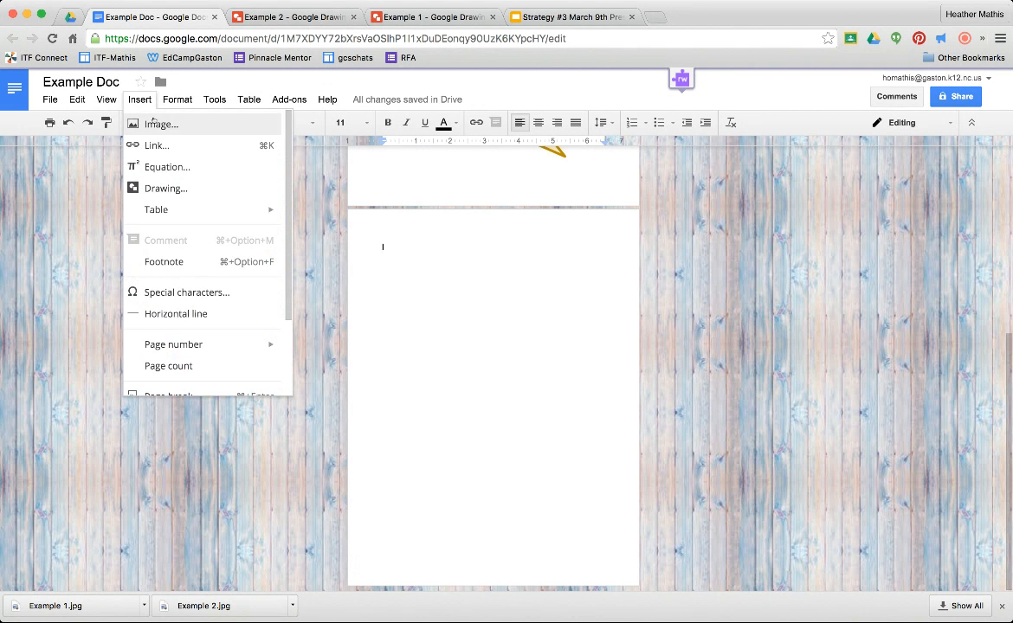
left_click(171, 188)
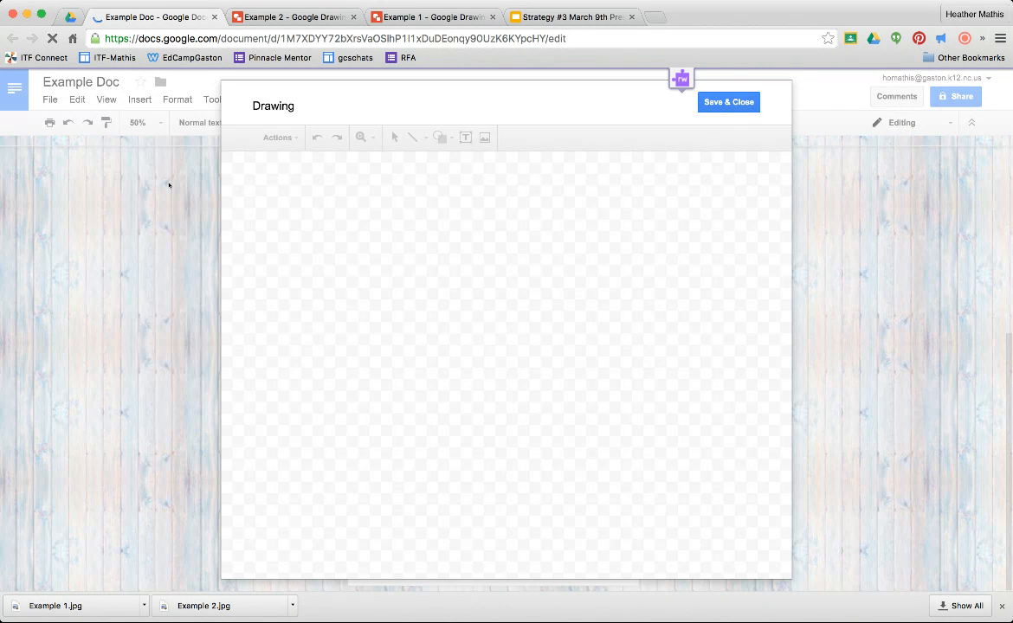
left_click(439, 136)
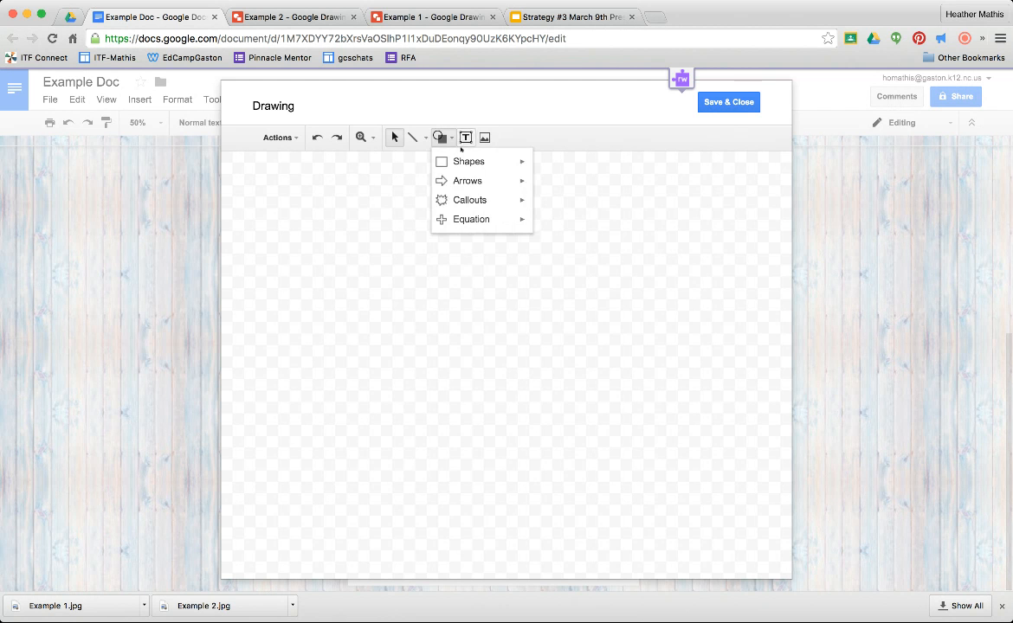
mouse_move(485, 200)
left_click(543, 222)
left_click_drag(293, 183, 727, 500)
Give the oval callout a light green fill and a 16px dark green outline, and save the drawing into the document.
left_click(510, 138)
left_click(567, 216)
left_click(536, 139)
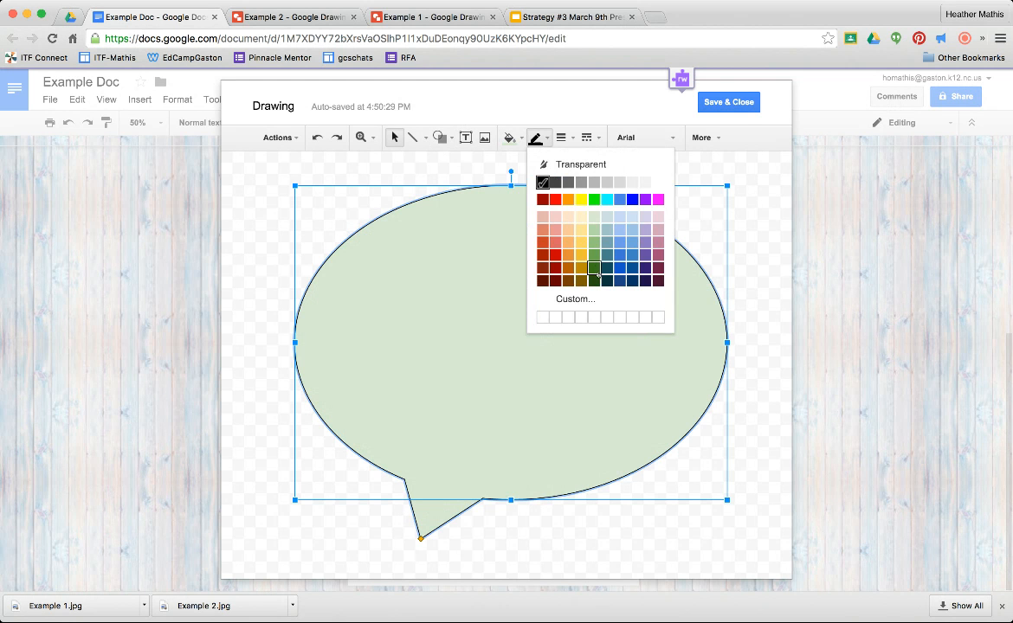
left_click(545, 251)
left_click(561, 138)
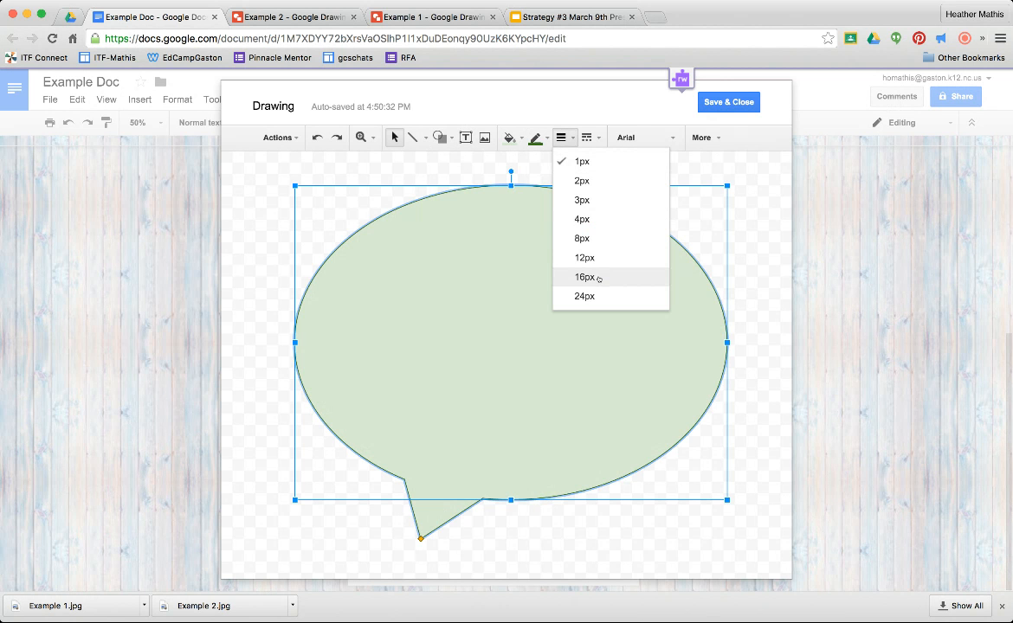
left_click(584, 277)
left_click(241, 275)
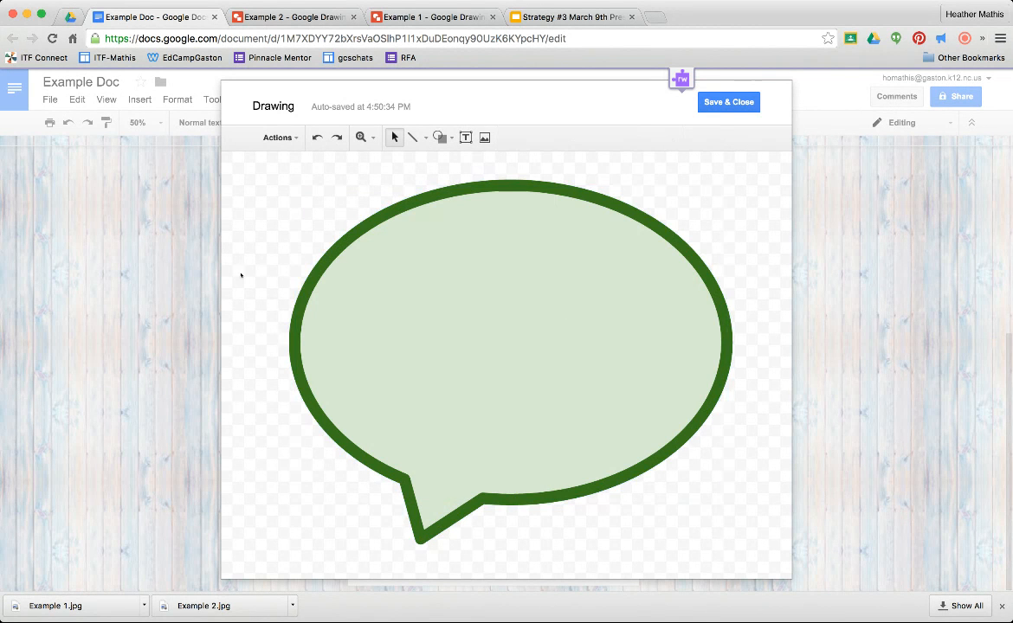
left_click(728, 102)
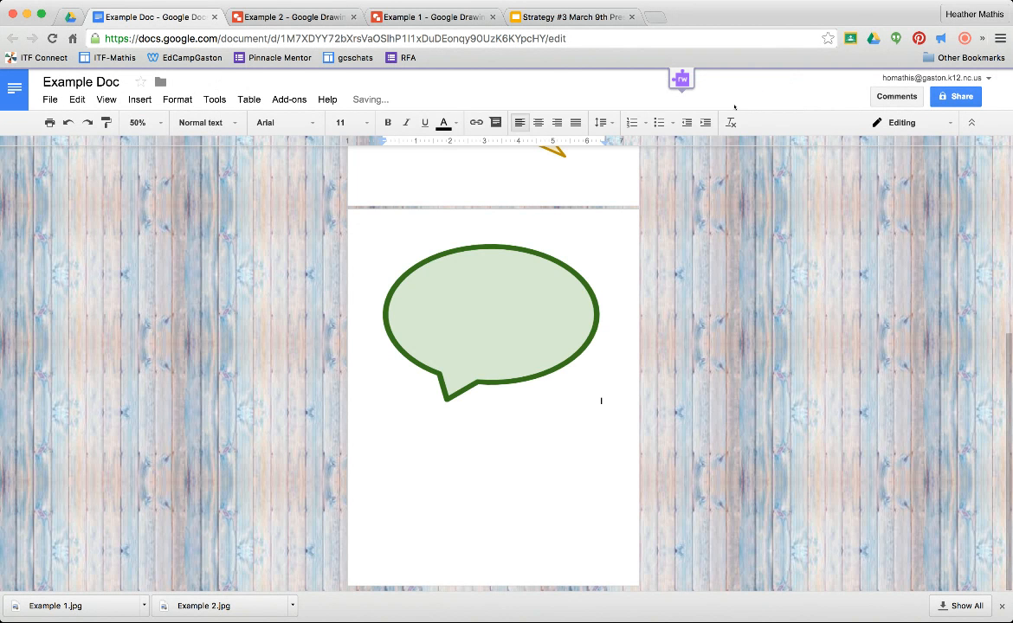
Compare the image files in the Drive folder with the drawing embedded in Example Doc, and check Drive's options for creating new files.
left_click(70, 17)
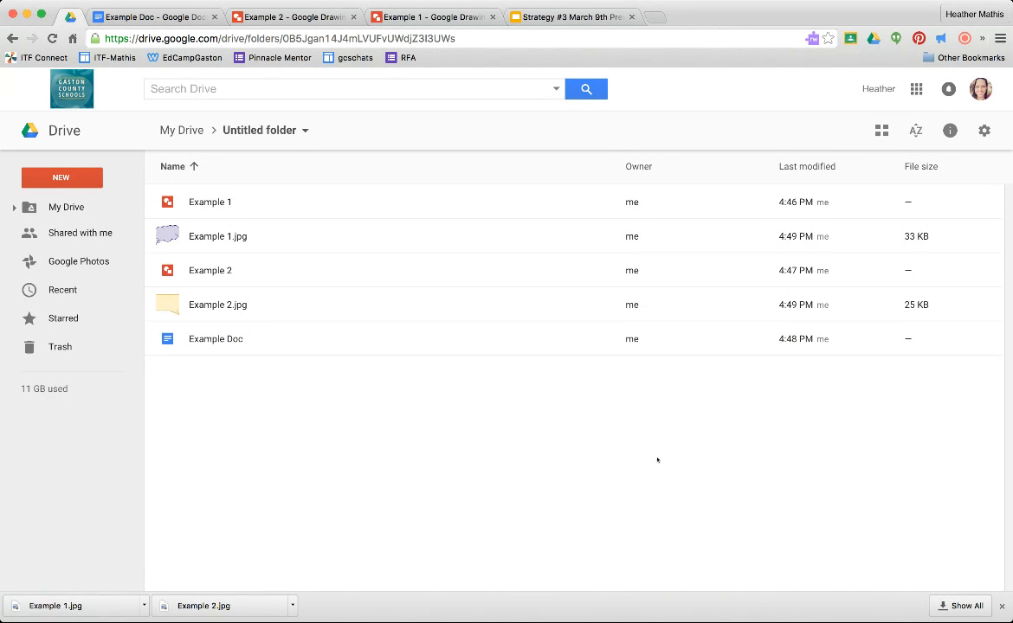
left_click(183, 17)
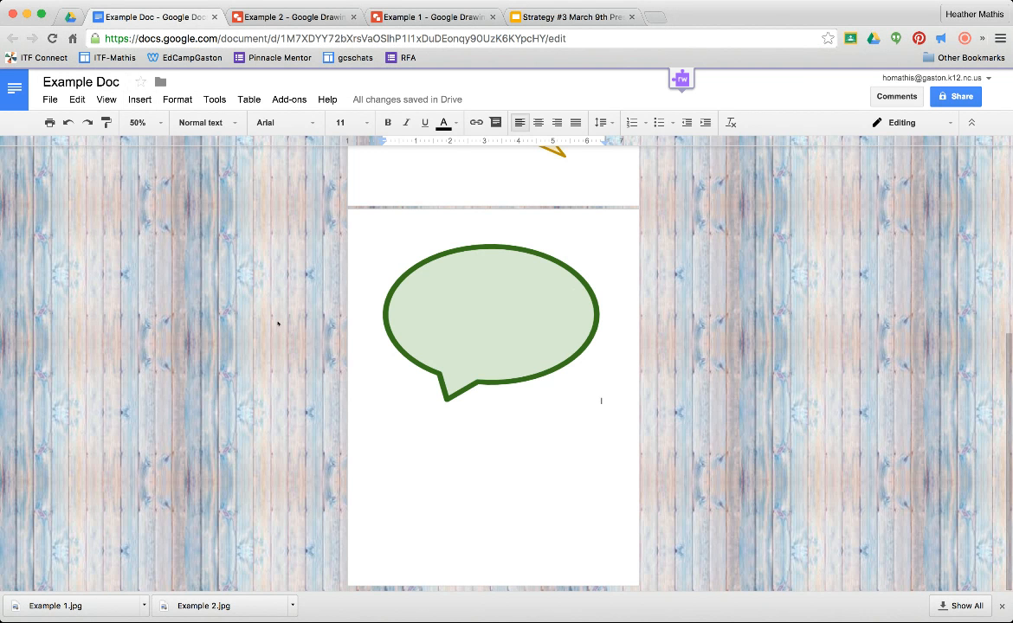
left_click(510, 328)
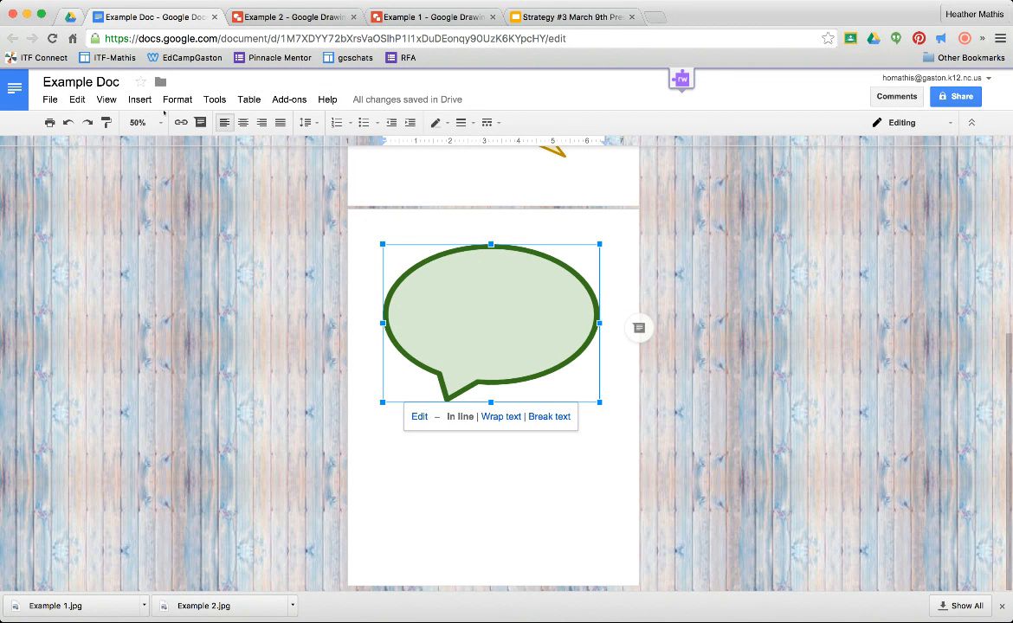
left_click(71, 17)
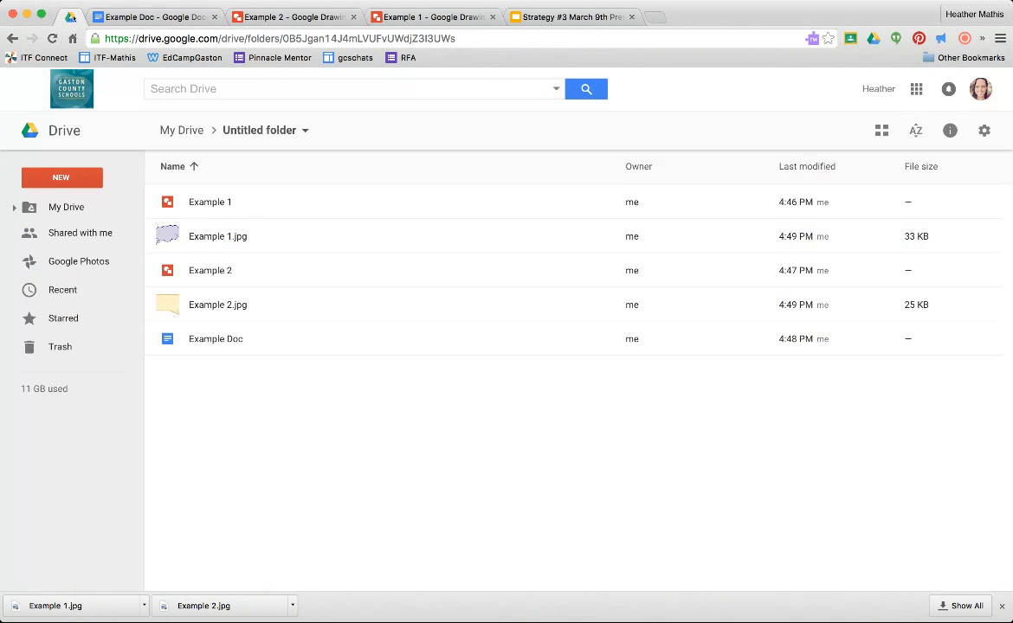
left_click(83, 178)
mouse_move(164, 377)
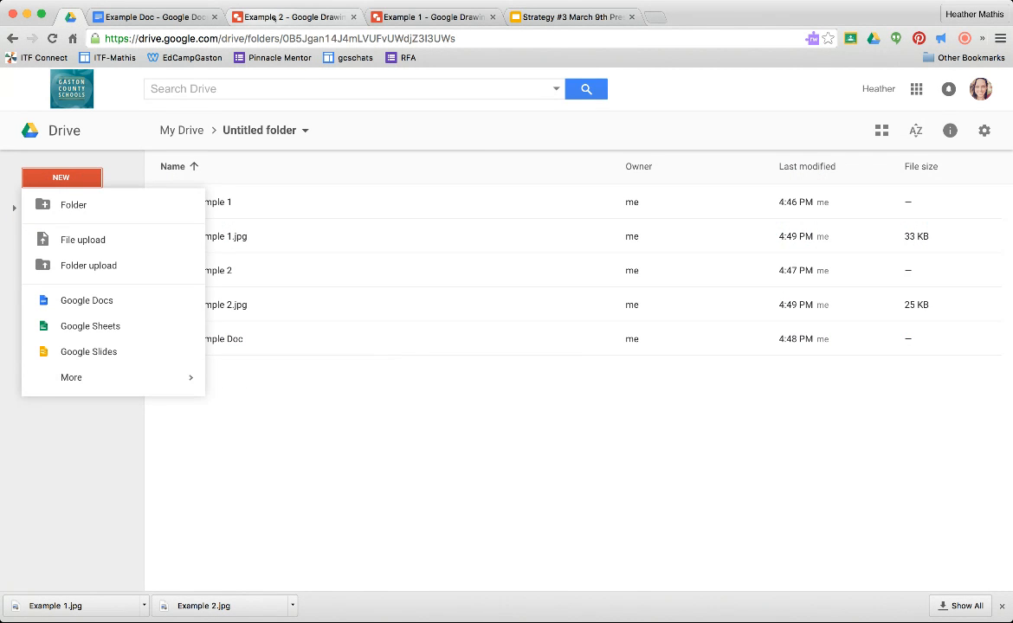
left_click(171, 19)
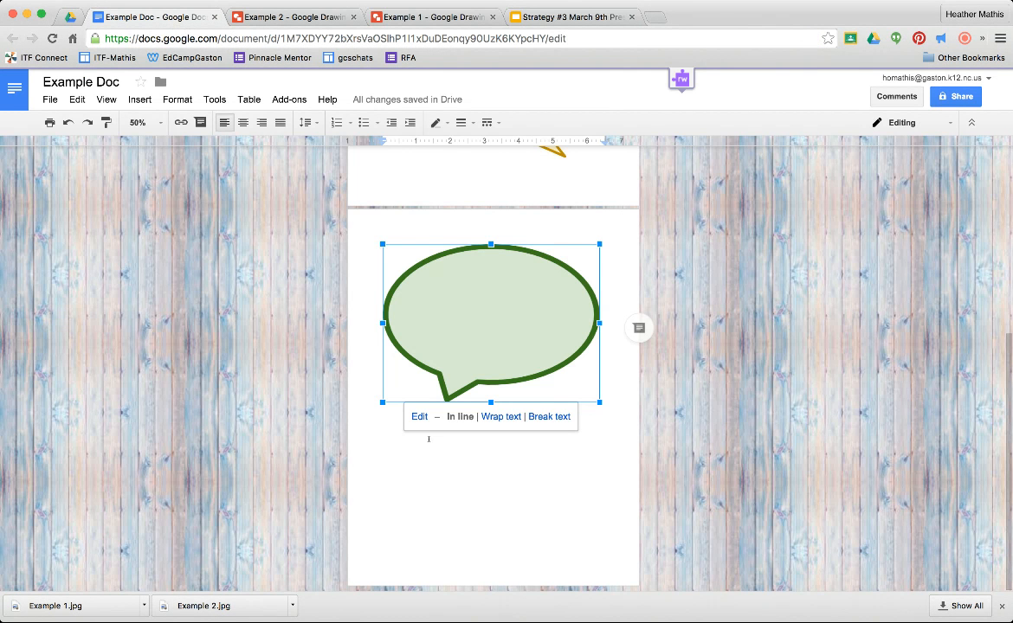
Add a new line below the green oval callout on the second page.
left_click(578, 464)
left_click(327, 297)
left_click(599, 398)
key("Return")
left_click(139, 100)
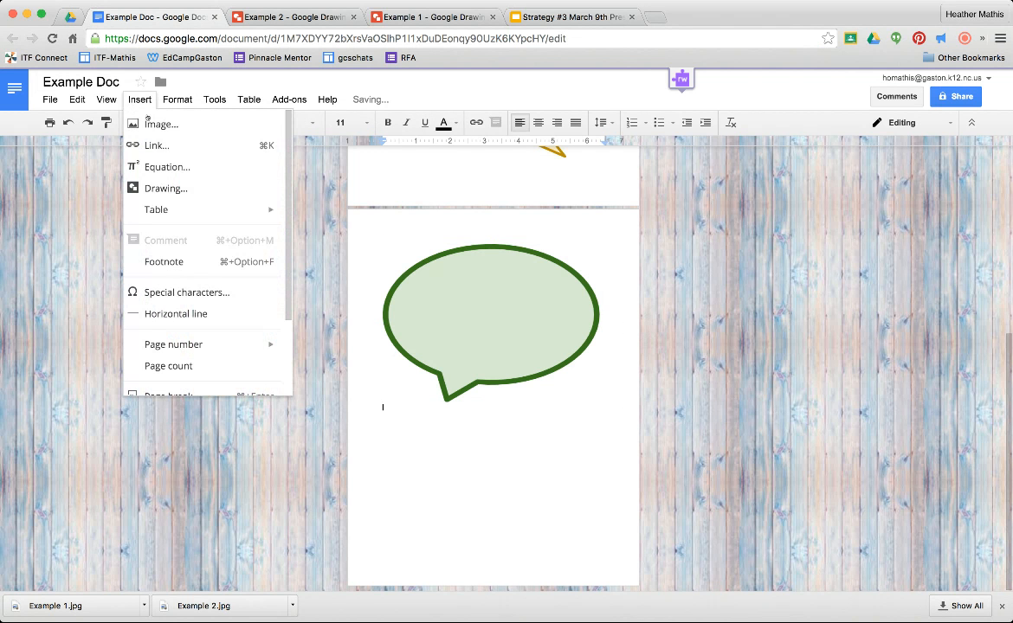
left_click(158, 188)
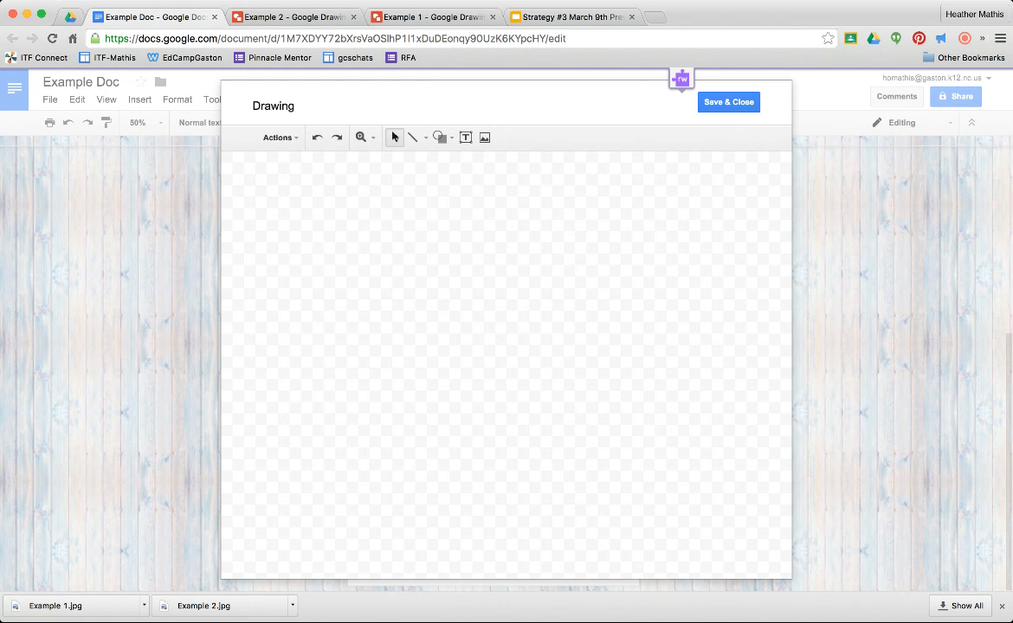
left_click(709, 99)
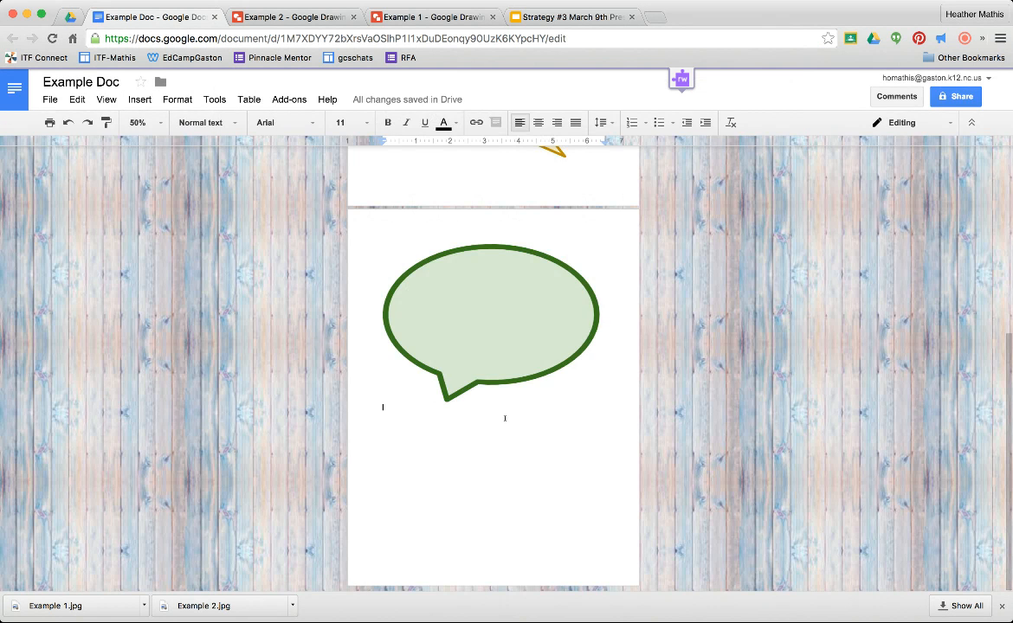